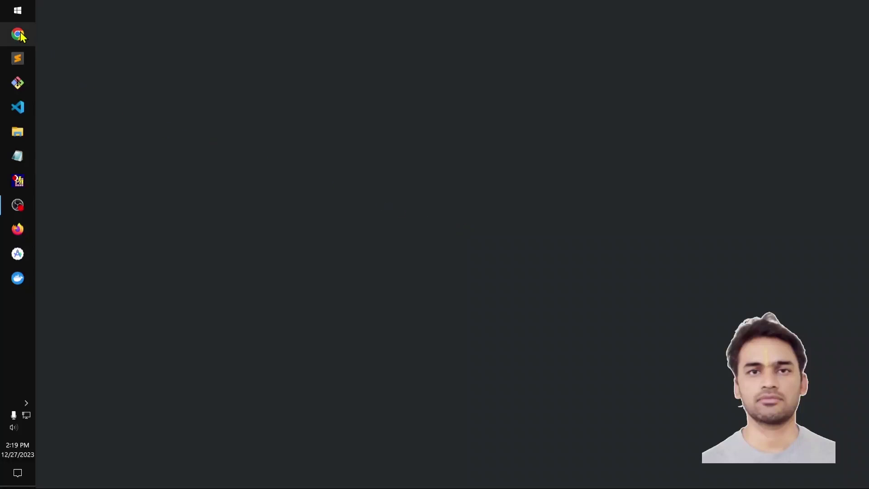
Launch Chrome and search Google for 'download powershell 7' using the address-bar suggestion.
{"action": "left_click", "coordinate": [19, 35]}
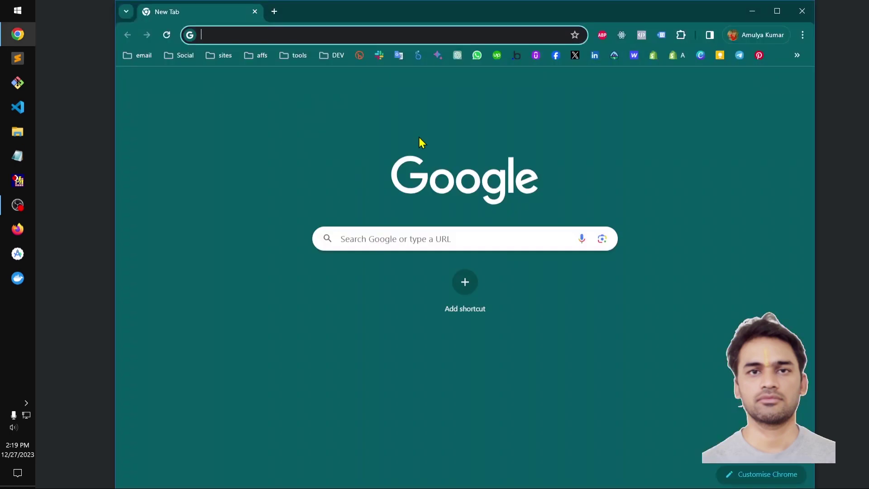
{"action": "left_click", "coordinate": [398, 35]}
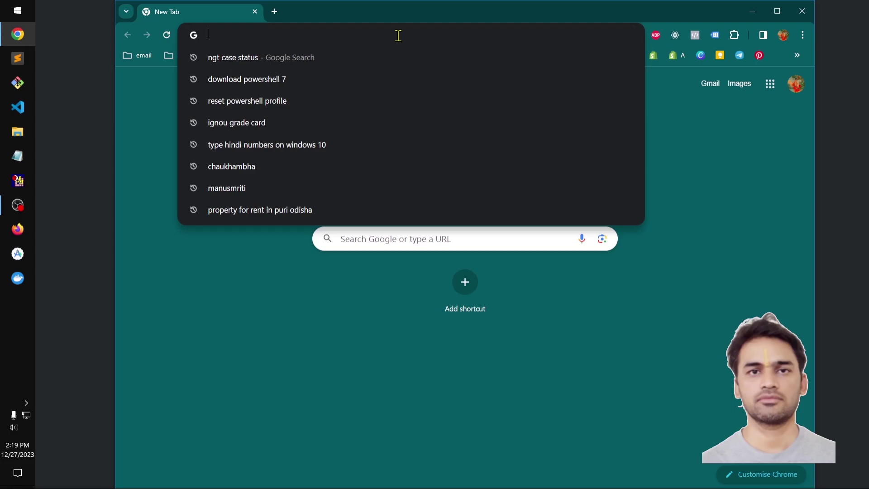
{"action": "key", "text": "Down"}
{"action": "key", "text": "Down"}
{"action": "key", "text": "Return"}
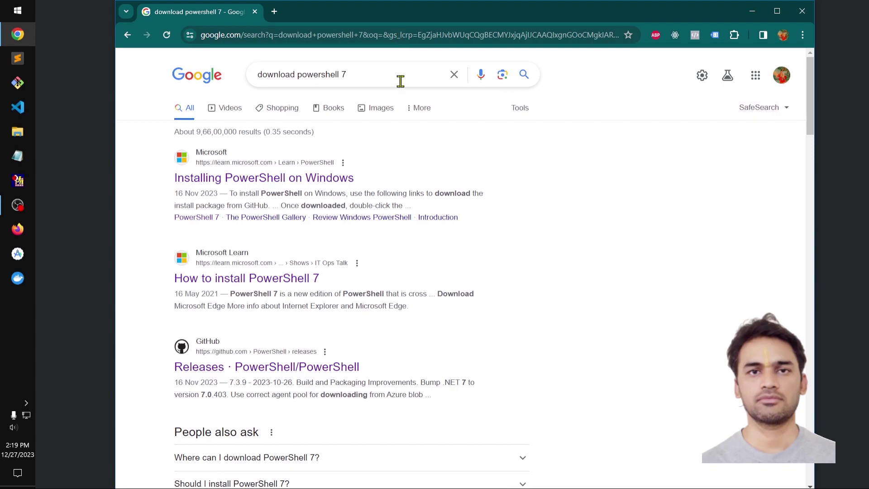
Open 'How to install PowerShell 7', 'Installing PowerShell on Windows' and the GitHub releases page in tabs, closing Google.
{"action": "middle_click", "coordinate": [280, 285]}
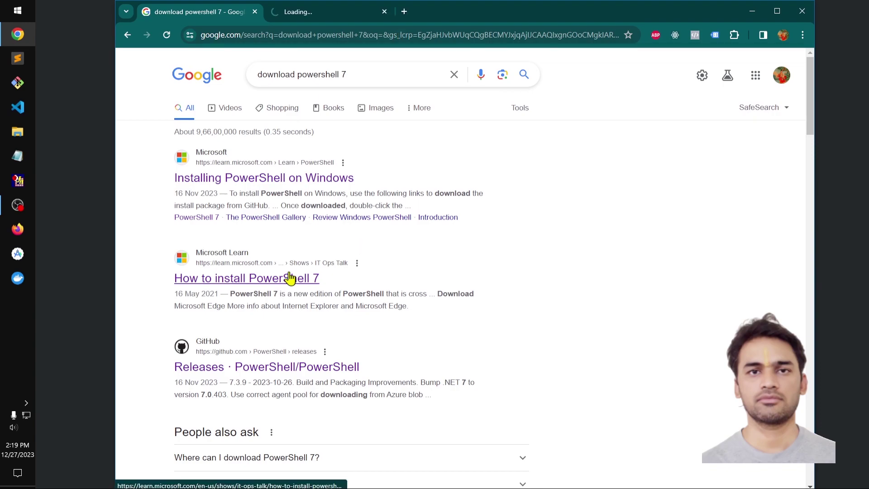
{"action": "left_click", "coordinate": [286, 178], "text": "ctrl+shift"}
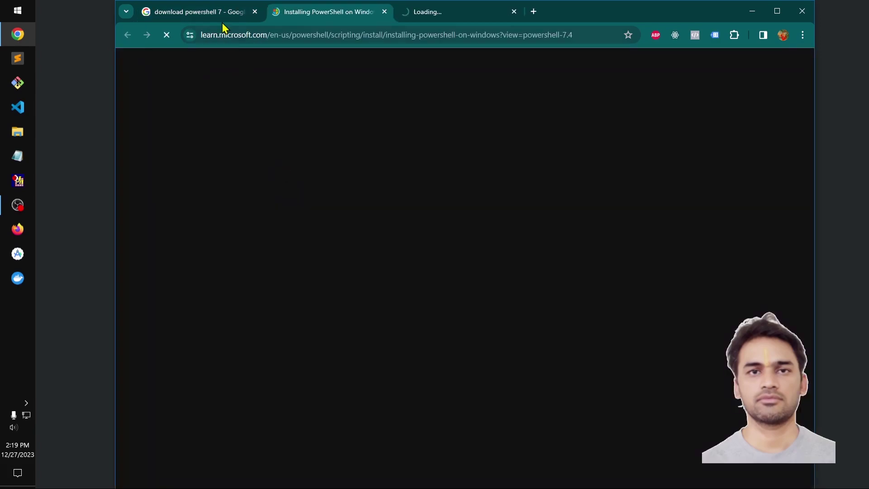
{"action": "left_click", "coordinate": [247, 12]}
{"action": "left_click", "coordinate": [246, 370], "text": "ctrl+shift"}
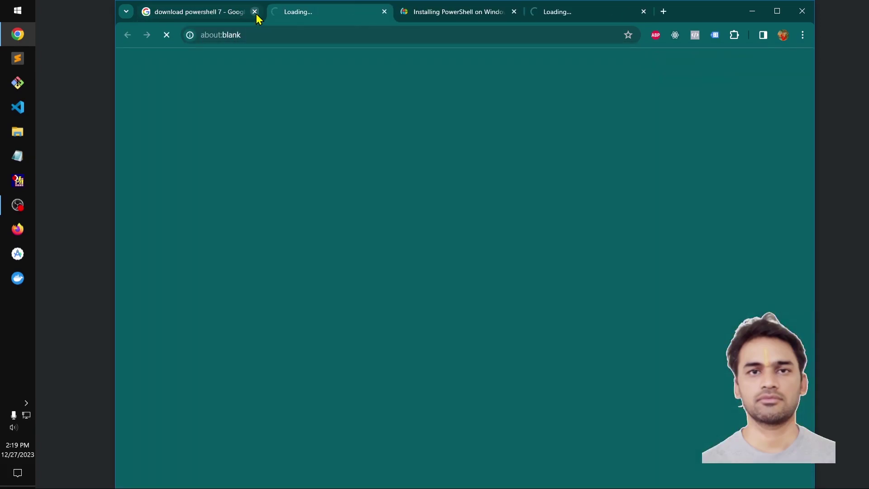
{"action": "left_click", "coordinate": [255, 12]}
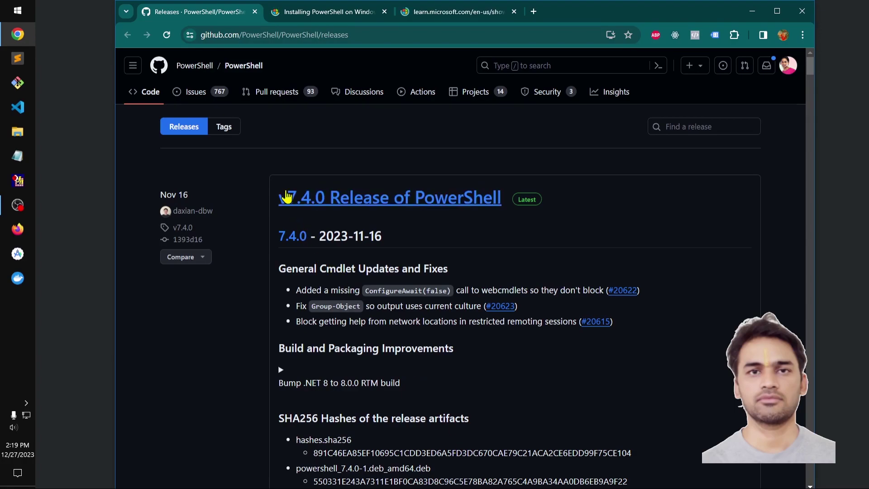
View the GitHub v7.4.0 release and its asset files, then return to the Installing PowerShell on Windows article.
{"action": "left_click", "coordinate": [455, 208]}
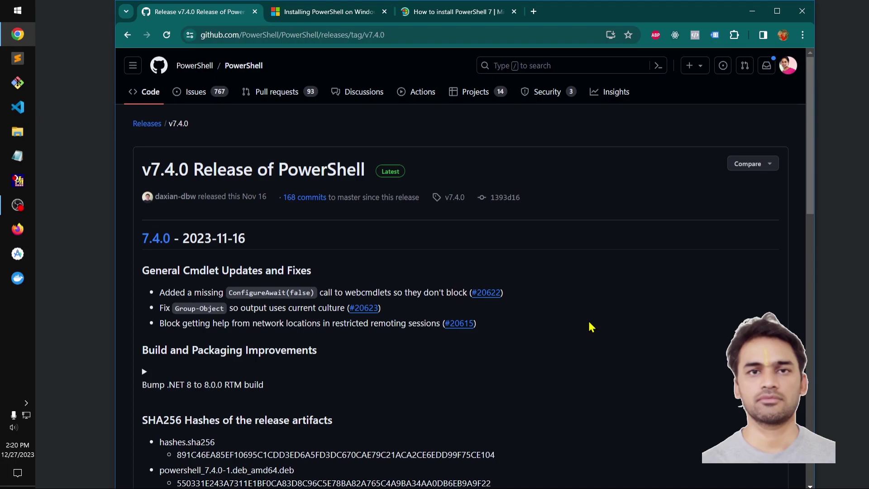
{"action": "scroll", "coordinate": [589, 323], "scroll_direction": "down", "scroll_amount": 20}
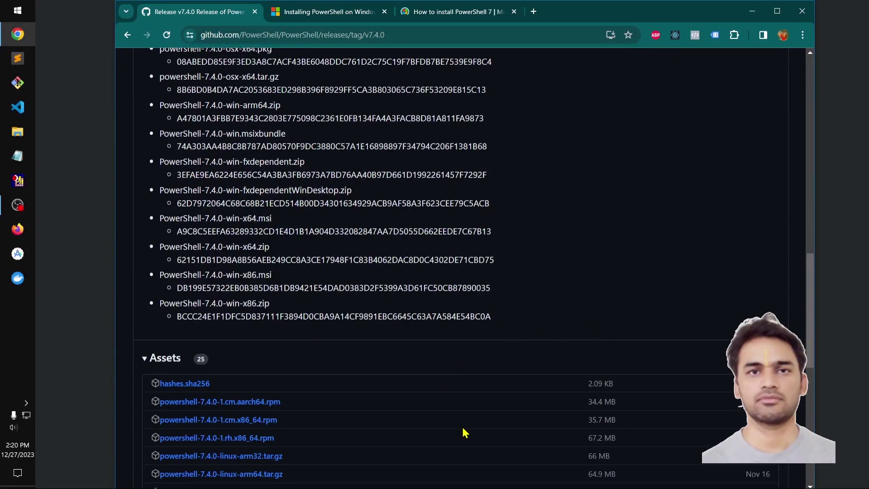
{"action": "scroll", "coordinate": [404, 435], "scroll_direction": "down", "scroll_amount": 3}
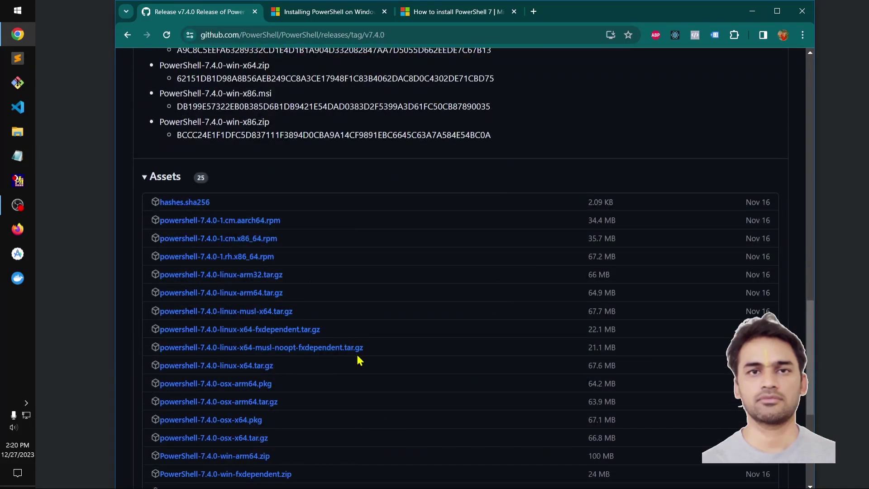
{"action": "scroll", "coordinate": [359, 359], "scroll_direction": "down", "scroll_amount": 3}
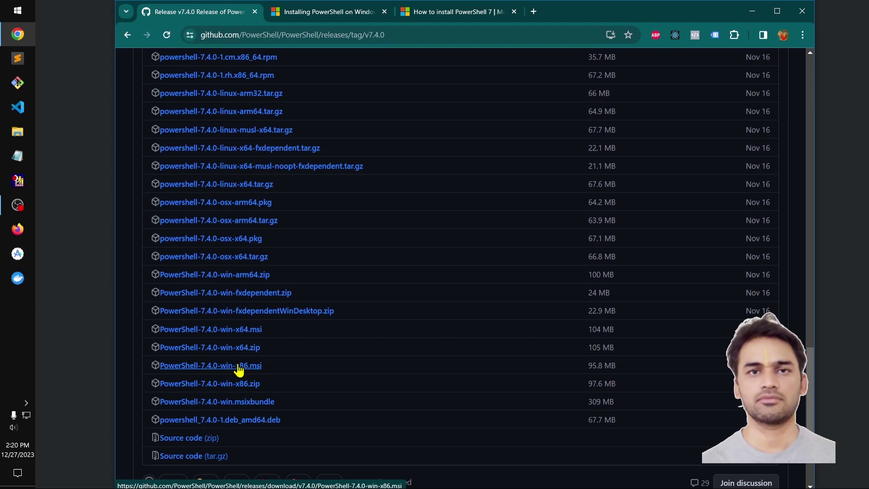
{"action": "left_click", "coordinate": [324, 11]}
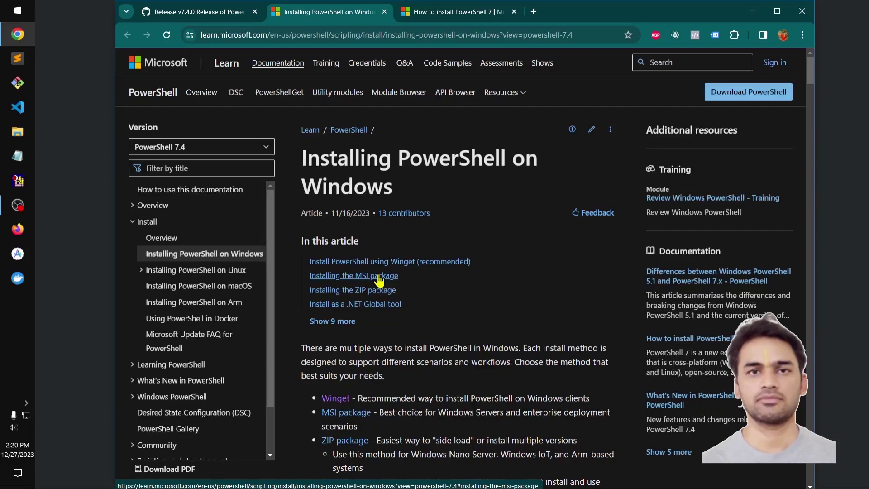
Download PowerShell-7.4.0-win-x64.msi from the MSI package section, then move to the video page tab.
{"action": "left_click", "coordinate": [378, 276]}
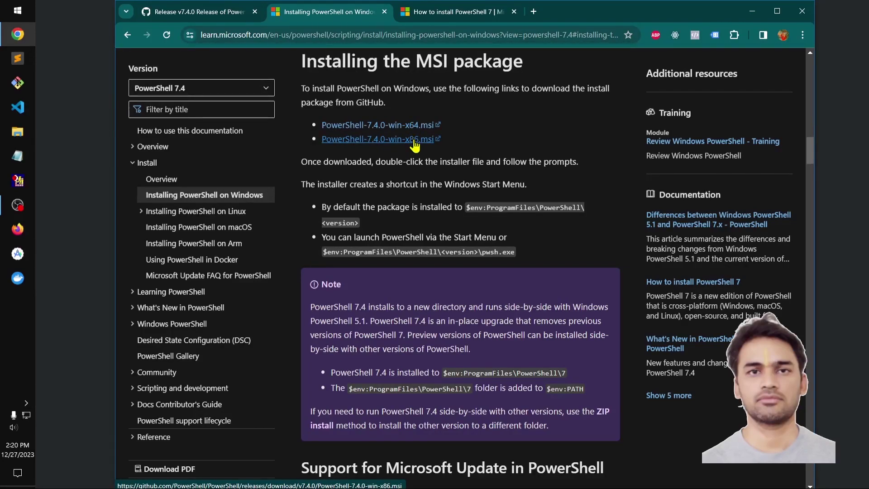
{"action": "left_click", "coordinate": [407, 132]}
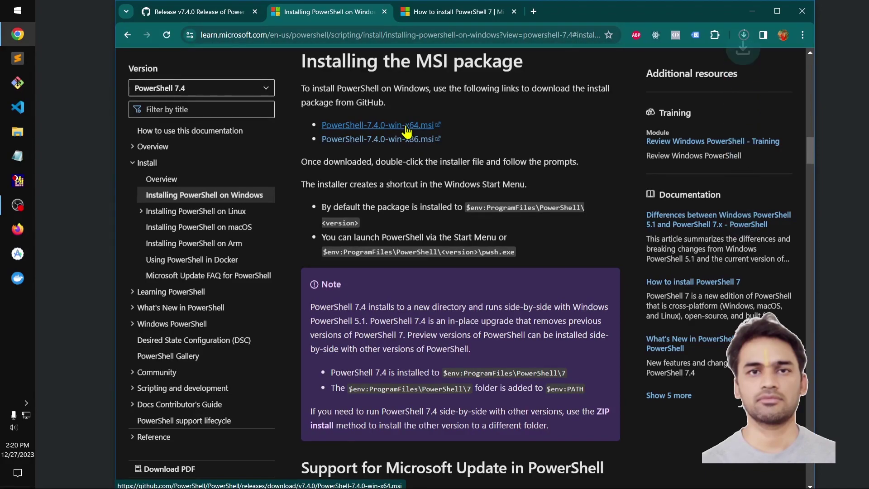
{"action": "left_click", "coordinate": [168, 11]}
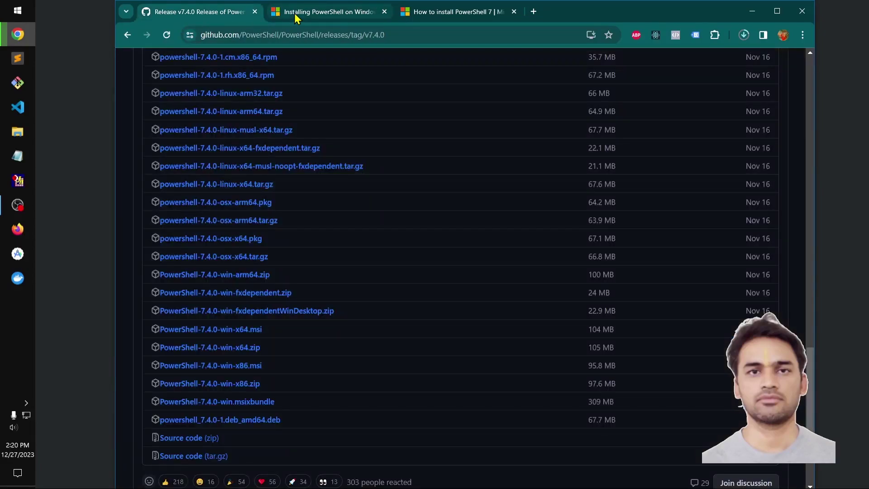
{"action": "left_click", "coordinate": [295, 14]}
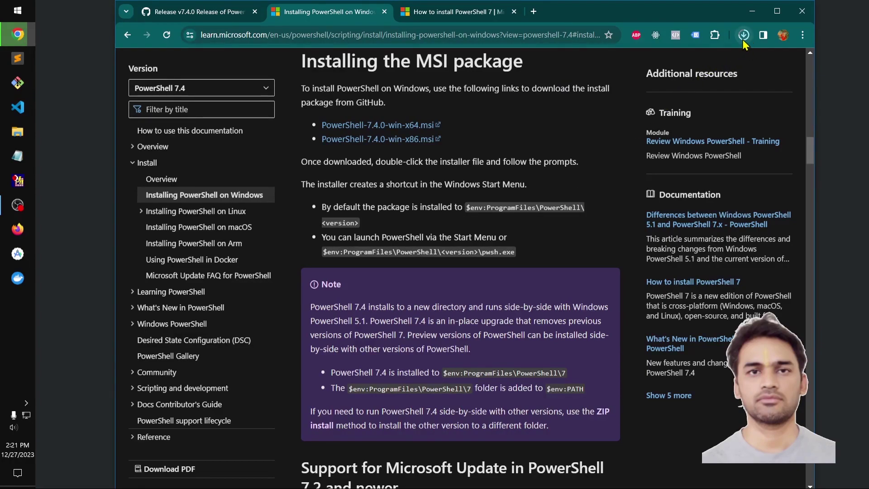
{"action": "left_click", "coordinate": [452, 12]}
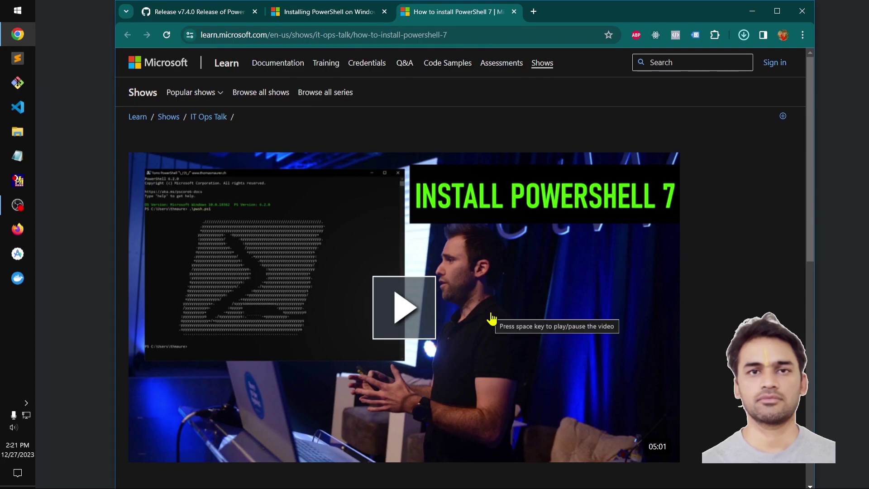
Skim the How to install PowerShell 7 episode page, then show Chrome's recent downloads list.
{"action": "scroll", "coordinate": [492, 319], "scroll_direction": "down", "scroll_amount": 4}
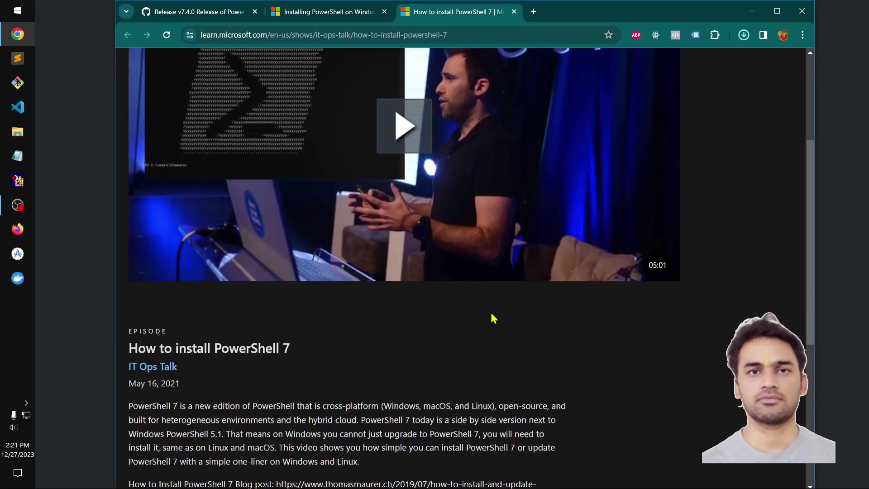
{"action": "scroll", "coordinate": [494, 319], "scroll_direction": "down", "scroll_amount": 4}
{"action": "scroll", "coordinate": [493, 319], "scroll_direction": "down", "scroll_amount": 3}
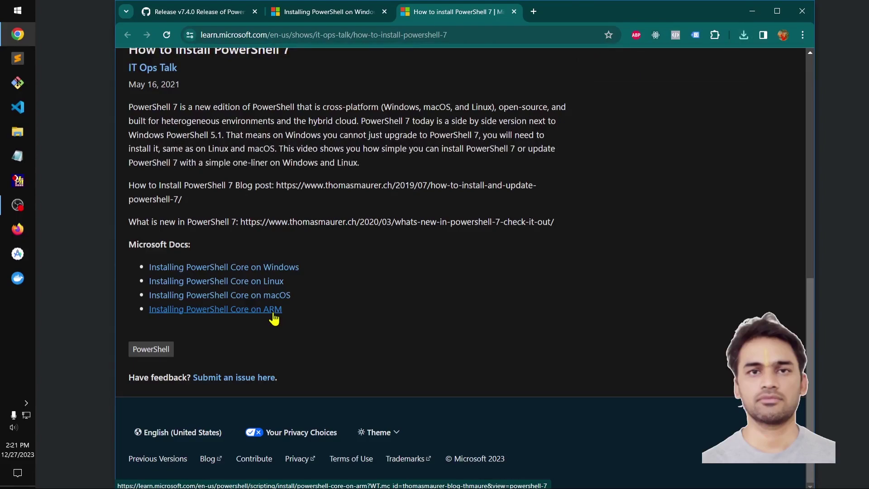
{"action": "key", "text": "Home"}
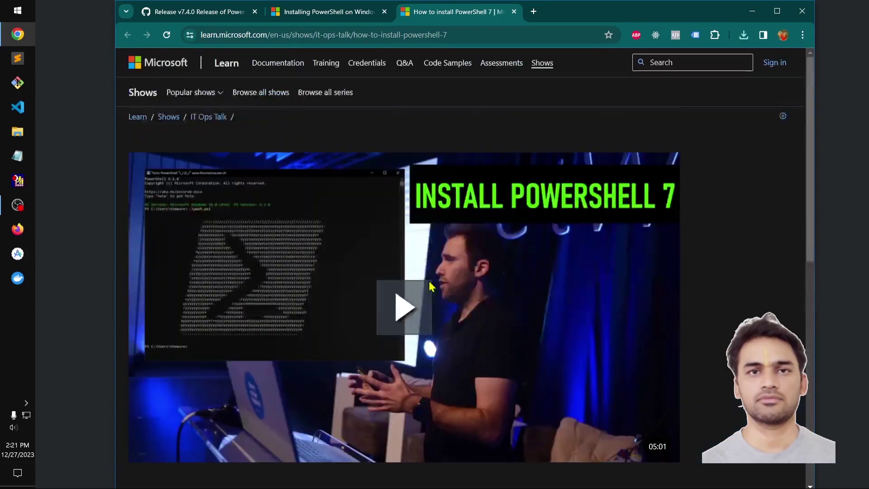
{"action": "left_click", "coordinate": [743, 34]}
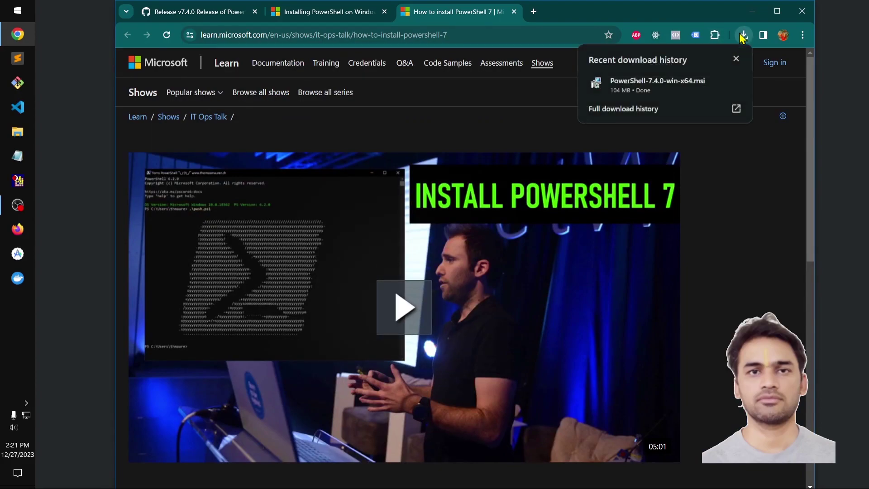
Run PowerShell-7.4.0-win-x64.msi, keeping the default folder, optional actions and Microsoft Update settings.
{"action": "left_click", "coordinate": [655, 86]}
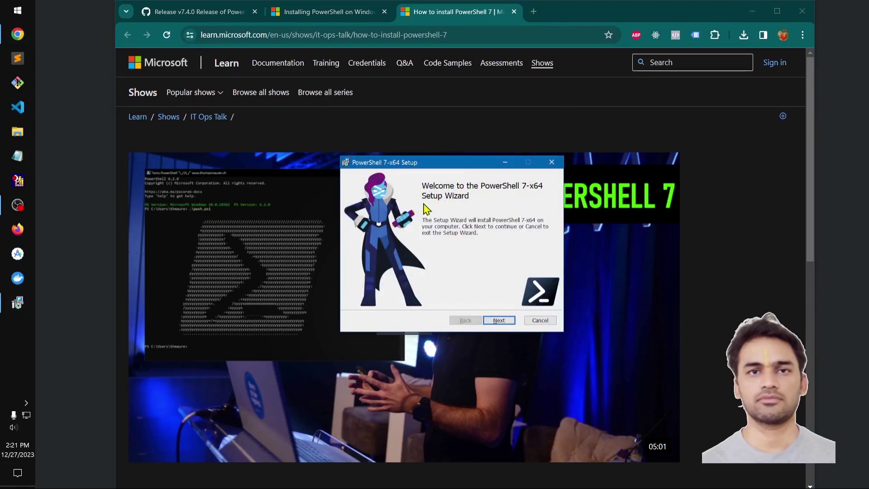
{"action": "left_click", "coordinate": [507, 322]}
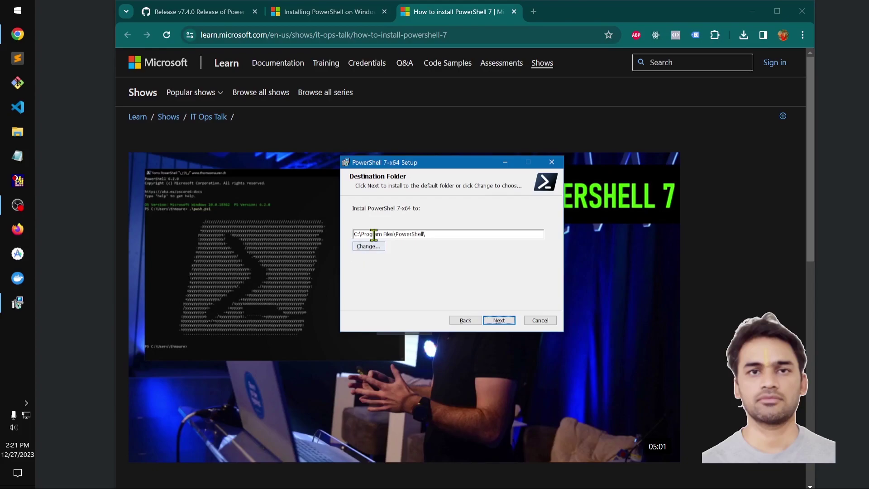
{"action": "left_click", "coordinate": [505, 323]}
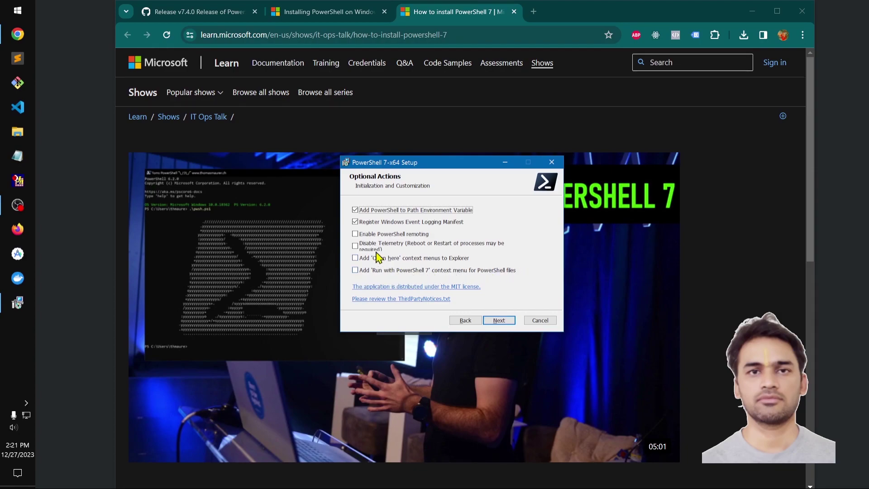
{"action": "left_click", "coordinate": [500, 322]}
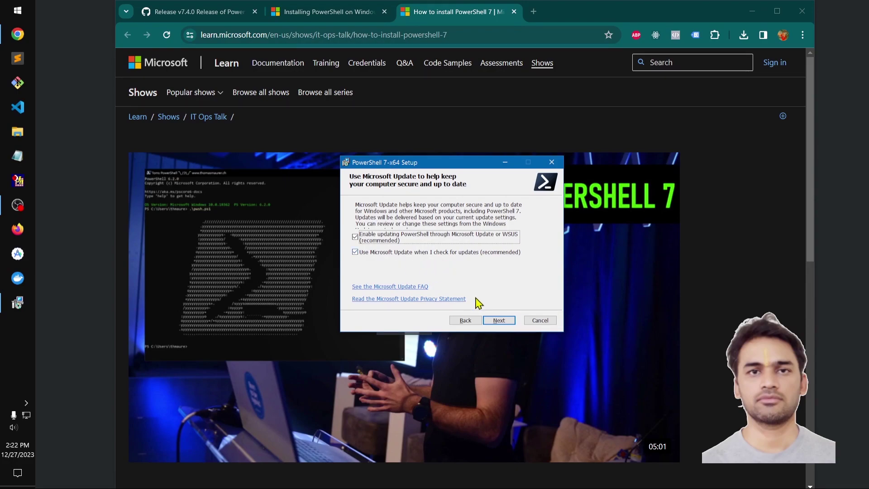
{"action": "left_click", "coordinate": [499, 320]}
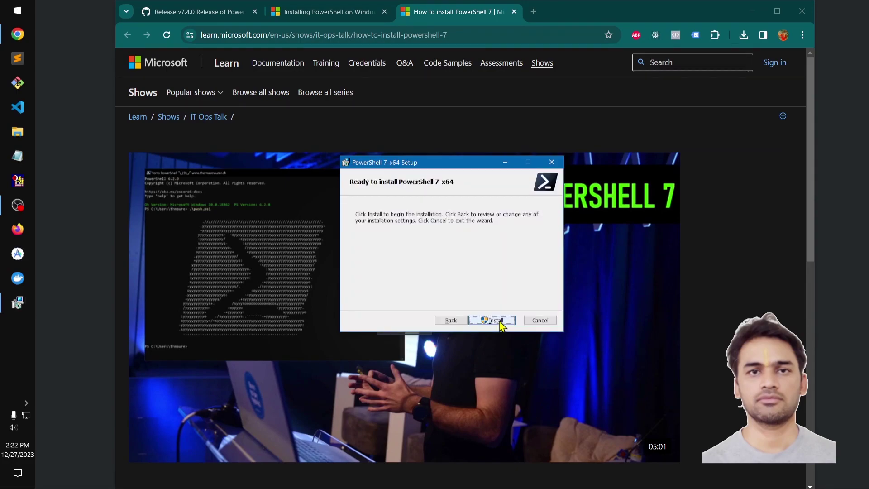
Install PowerShell 7-x64 and tick Launch PowerShell once installation completes successfully.
{"action": "left_click", "coordinate": [499, 320]}
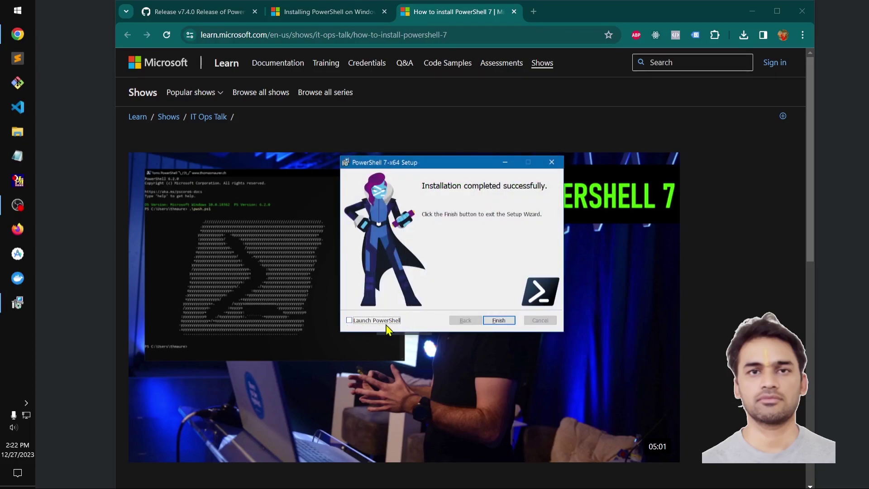
{"action": "left_click", "coordinate": [386, 324]}
Close the setup wizard, centre the pwsh console, run ls on the install folder, then cd home.
{"action": "left_click", "coordinate": [498, 322]}
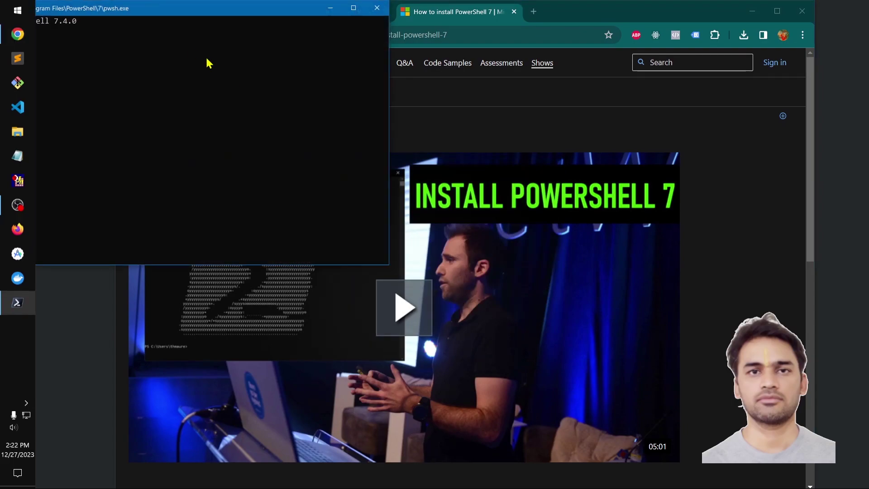
{"action": "left_click_drag", "start_coordinate": [135, 11], "coordinate": [299, 127]}
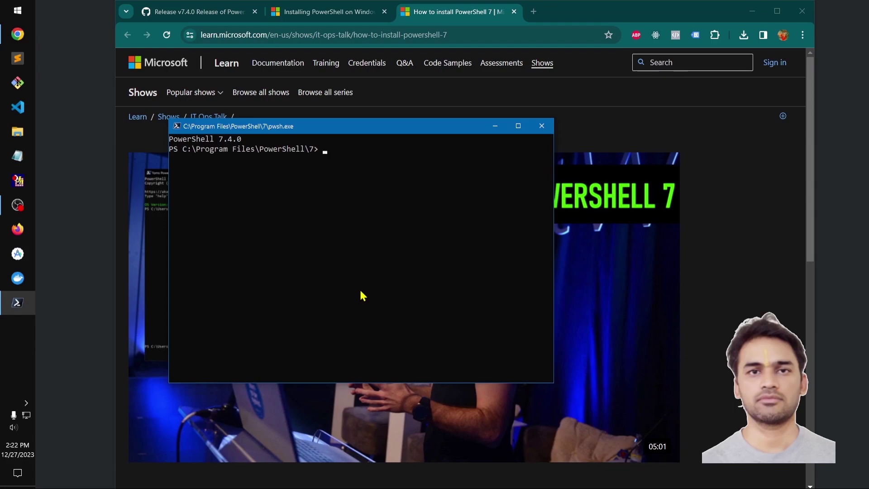
{"action": "type", "text": "ls"}
{"action": "key", "text": "Return"}
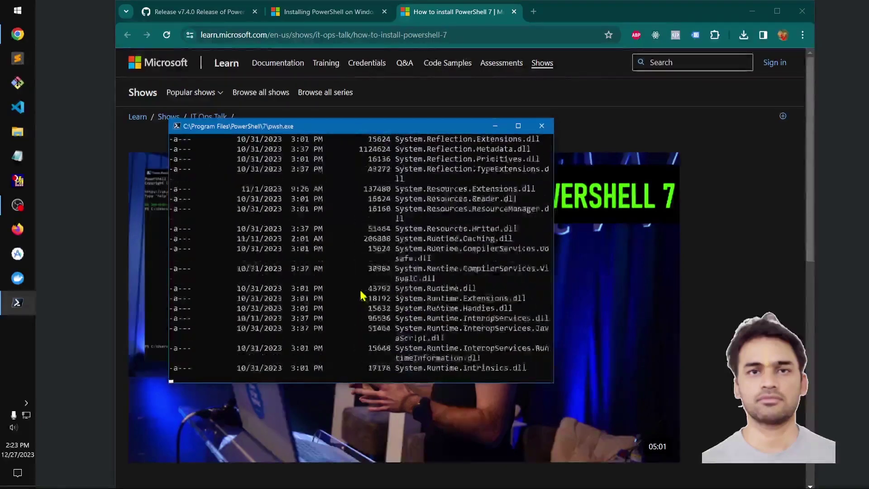
{"action": "type", "text": "cd"}
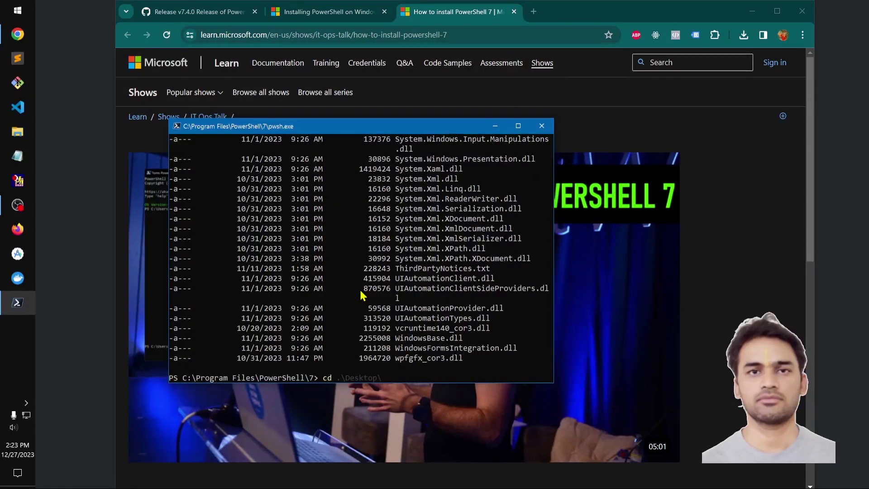
{"action": "key", "text": "Return"}
Change into the Desktop folder with cd .\Desktop\ using Tab completion.
{"action": "type", "text": "cd"}
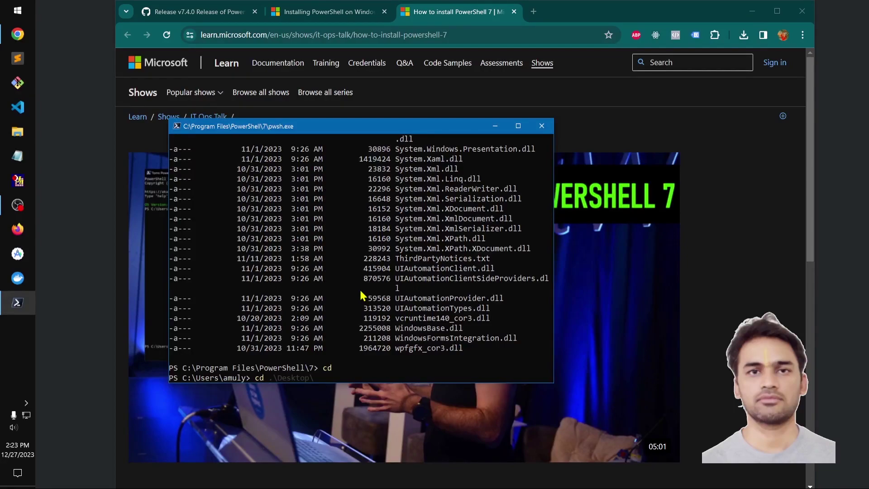
{"action": "key", "text": "Tab"}
{"action": "key", "text": "BackSpace"}
{"action": "key", "text": "BackSpace"}
{"action": "key", "text": "BackSpace"}
{"action": "key", "text": "BackSpace"}
{"action": "key", "text": "BackSpace"}
{"action": "key", "text": "BackSpace"}
{"action": "key", "text": "BackSpace"}
{"action": "key", "text": "BackSpace"}
{"action": "key", "text": "BackSpace"}
{"action": "key", "text": "BackSpace"}
{"action": "key", "text": "BackSpace"}
{"action": "key", "text": "Tab"}
{"action": "key", "text": "BackSpace"}
{"action": "key", "text": "BackSpace"}
{"action": "key", "text": "BackSpace"}
{"action": "key", "text": "BackSpace"}
{"action": "key", "text": "BackSpace"}
{"action": "key", "text": "BackSpace"}
{"action": "key", "text": "BackSpace"}
{"action": "key", "text": "BackSpace"}
{"action": "key", "text": "BackSpace"}
{"action": "key", "text": "BackSpace"}
{"action": "key", "text": "BackSpace"}
{"action": "type", "text": "de"}
{"action": "key", "text": "Tab"}
{"action": "key", "text": "Return"}
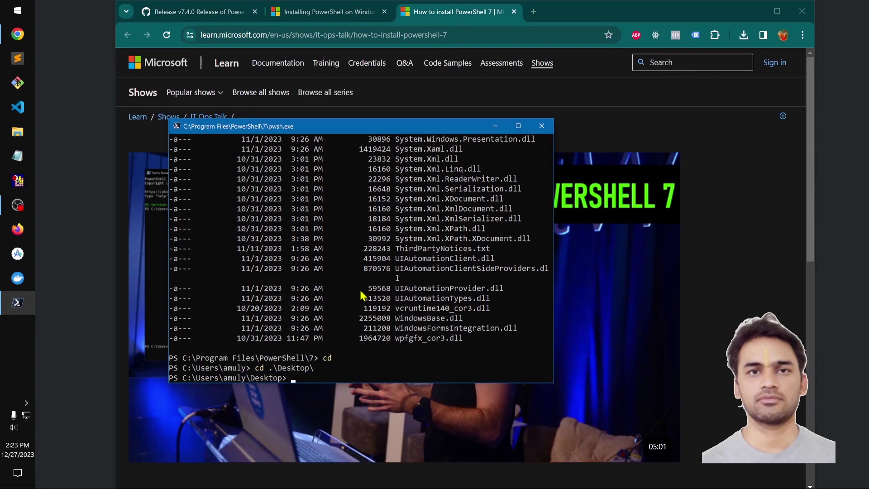
Run cls, list the Desktop files with ls, clear the console and exit PowerShell 7.
{"action": "type", "text": "cls"}
{"action": "key", "text": "Return"}
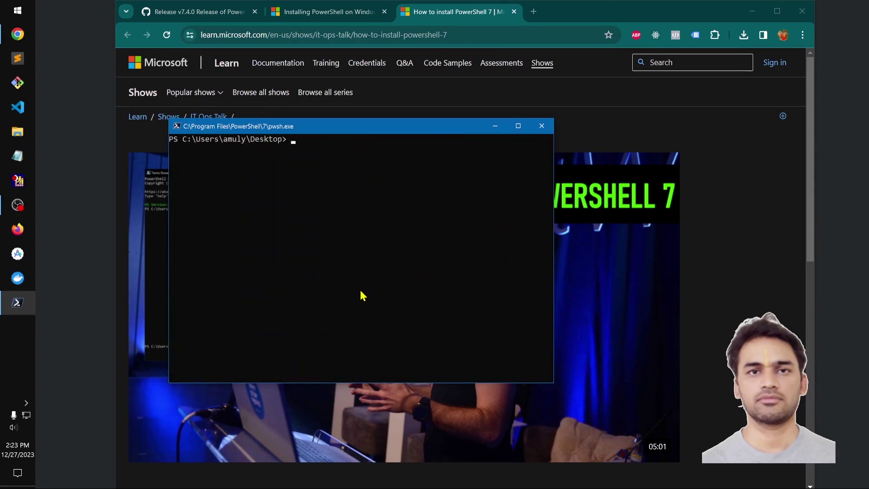
{"action": "type", "text": "ls"}
{"action": "key", "text": "Return"}
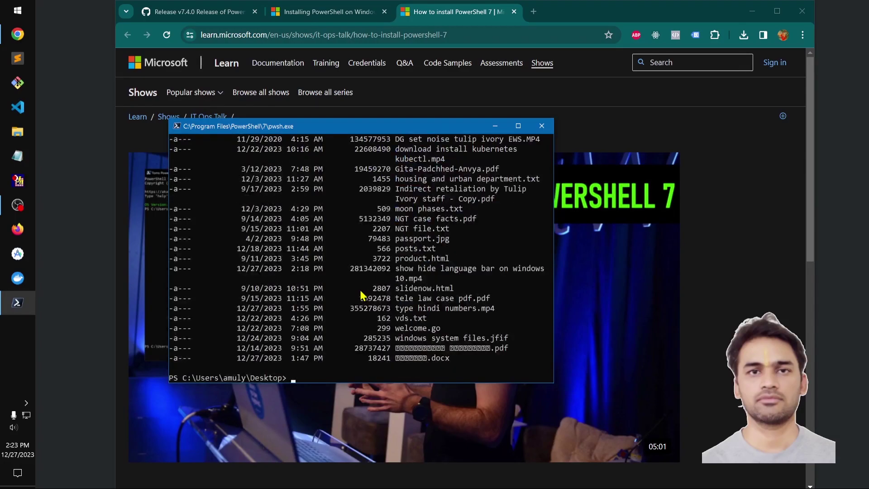
{"action": "type", "text": "clear"}
{"action": "key", "text": "Return"}
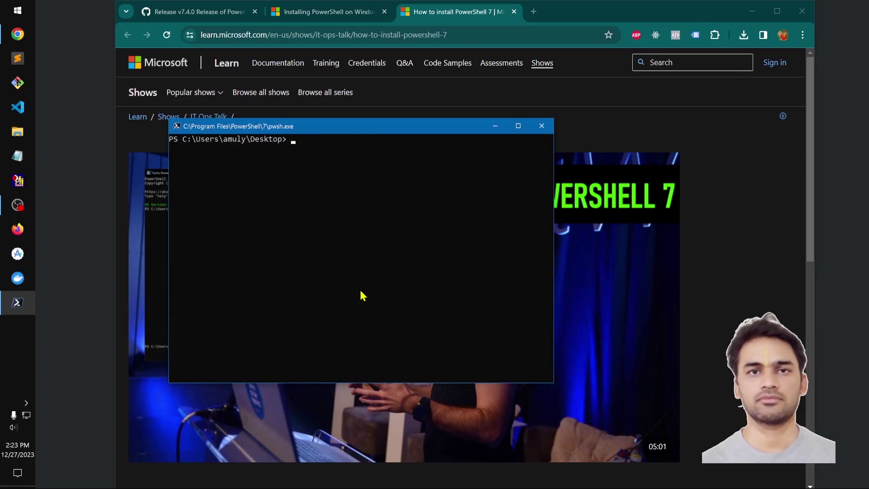
{"action": "type", "text": "exit"}
{"action": "key", "text": "Return"}
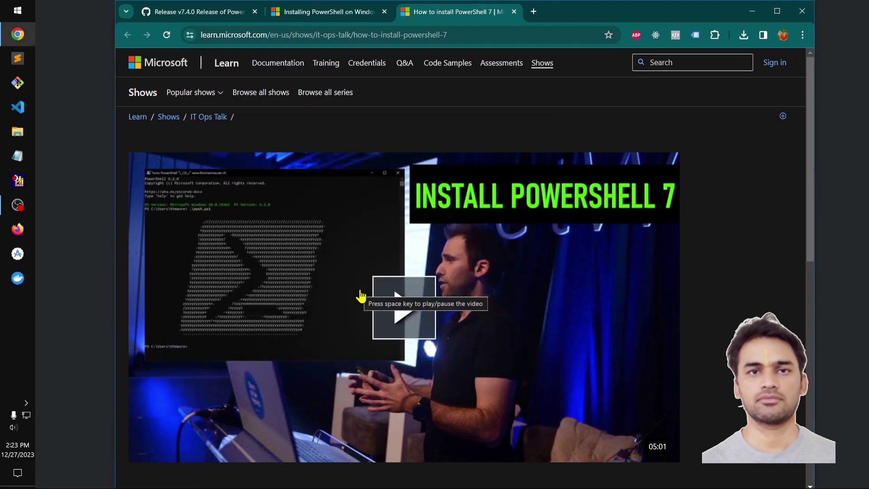
Search the Start menu for 'power', then open and close Windows PowerShell.
{"action": "left_click", "coordinate": [10, 16]}
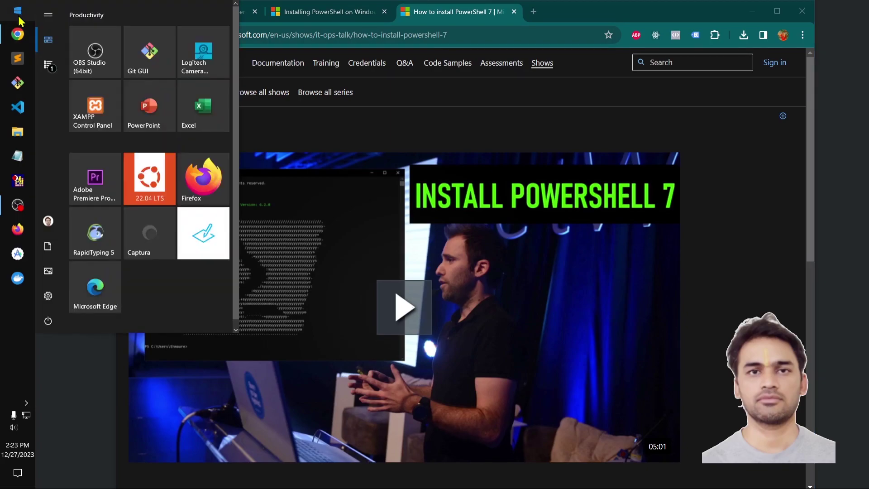
{"action": "type", "text": "power"}
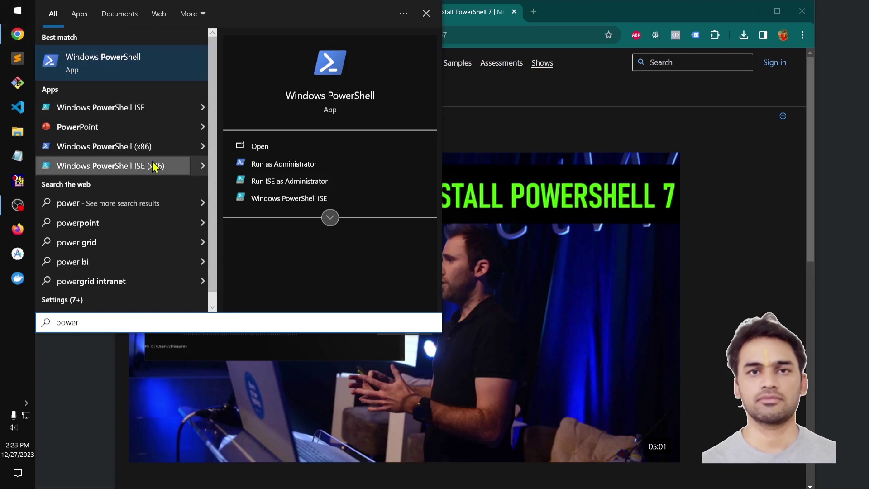
{"action": "left_click", "coordinate": [134, 74]}
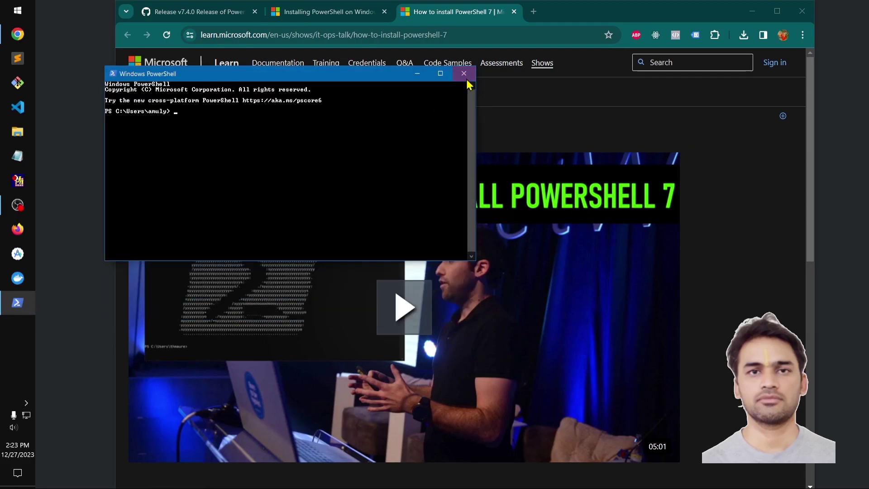
{"action": "left_click", "coordinate": [464, 73]}
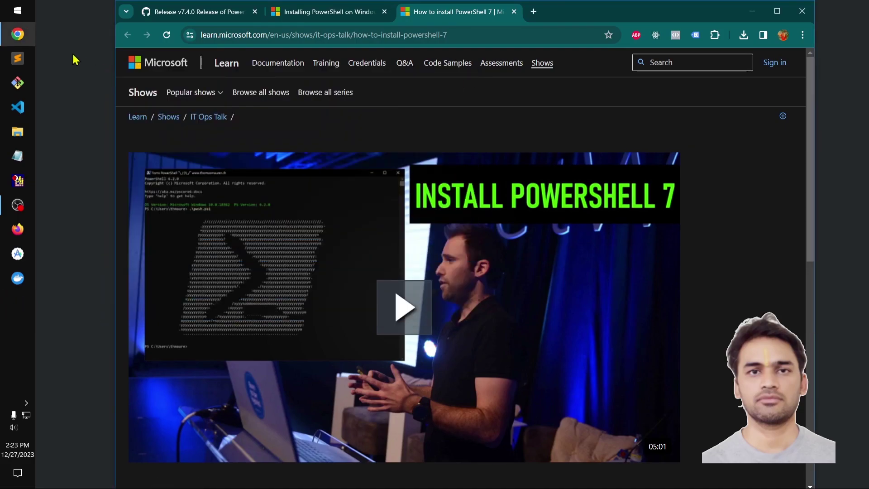
From All apps, pin PowerShell 7 (x64) to Start and drag its tile onto the taskbar.
{"action": "left_click", "coordinate": [13, 11]}
{"action": "left_click", "coordinate": [53, 65]}
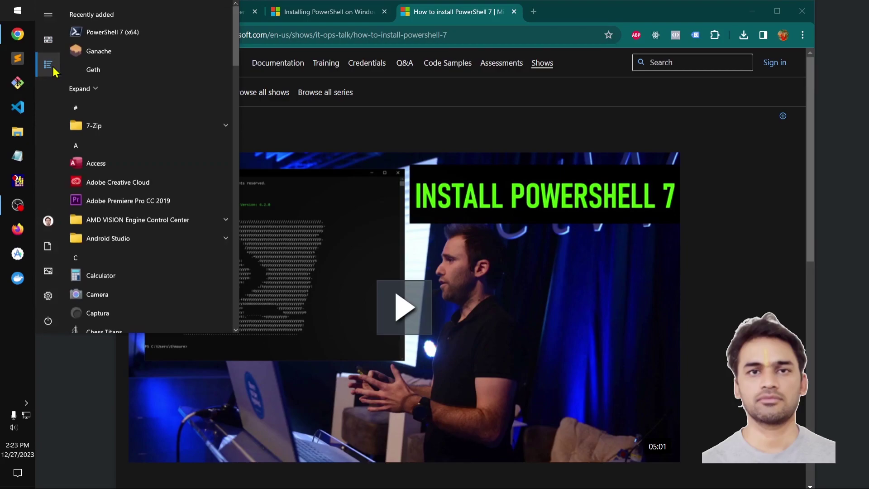
{"action": "right_click", "coordinate": [107, 40]}
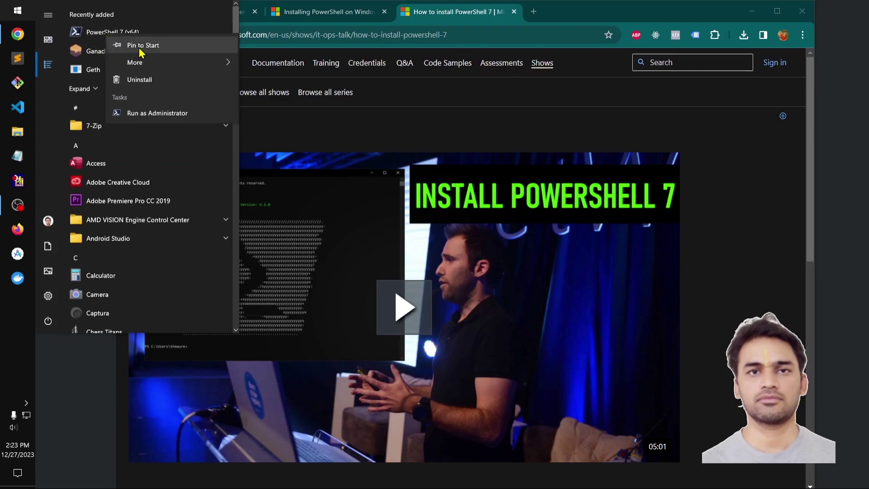
{"action": "key", "text": "Escape"}
{"action": "left_click", "coordinate": [18, 12]}
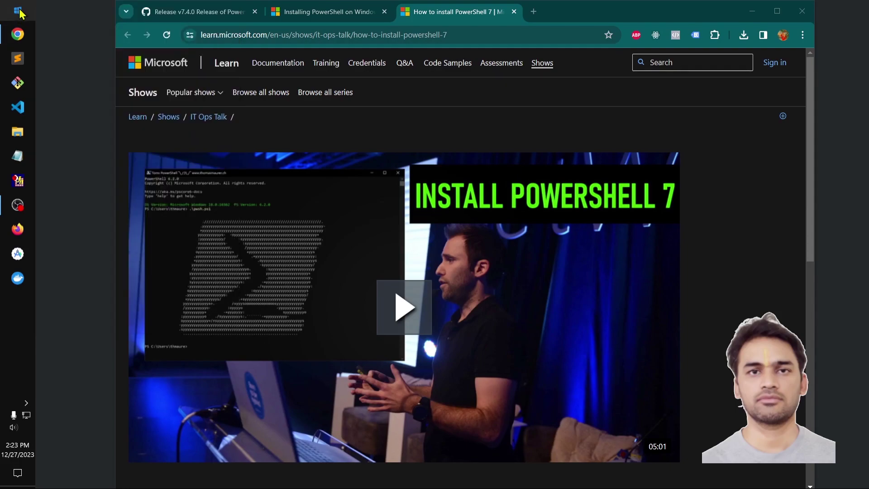
{"action": "left_click", "coordinate": [18, 12]}
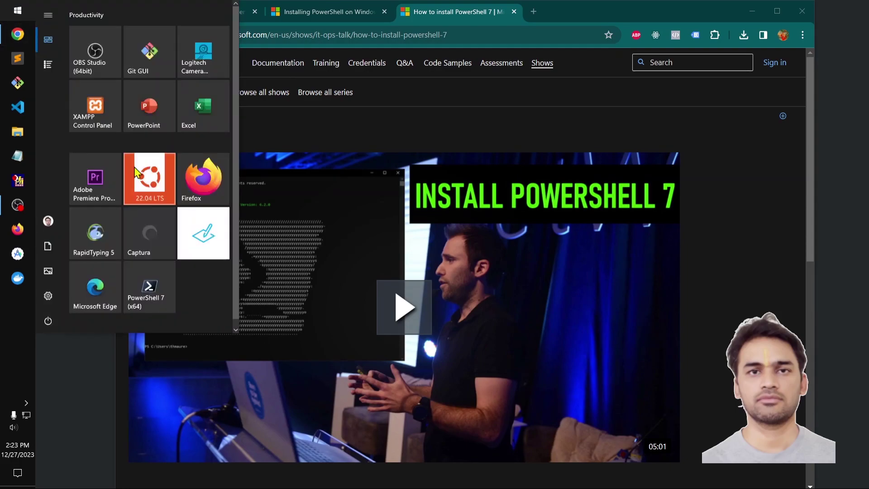
{"action": "left_click_drag", "start_coordinate": [158, 294], "coordinate": [9, 303]}
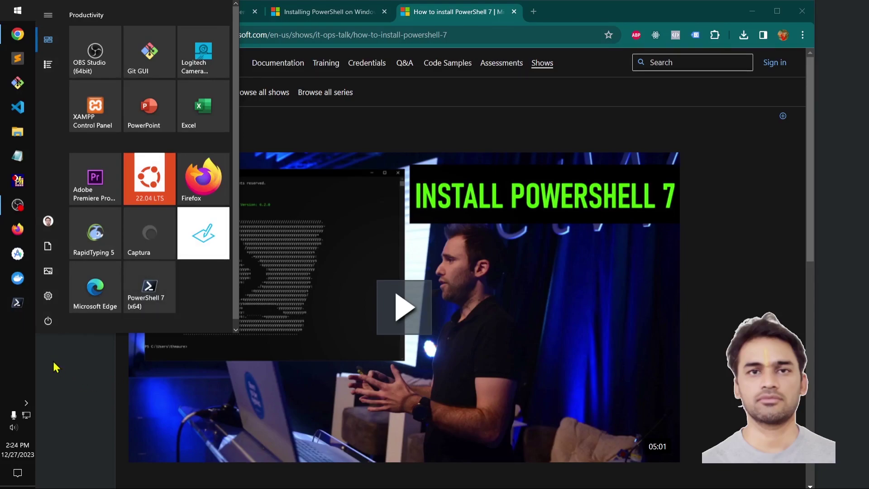
{"action": "left_click", "coordinate": [17, 10]}
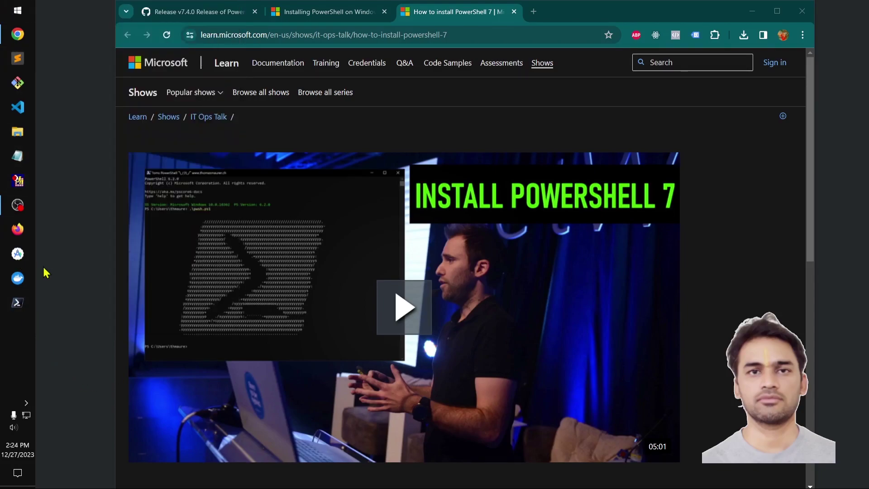
{"action": "left_click", "coordinate": [17, 302]}
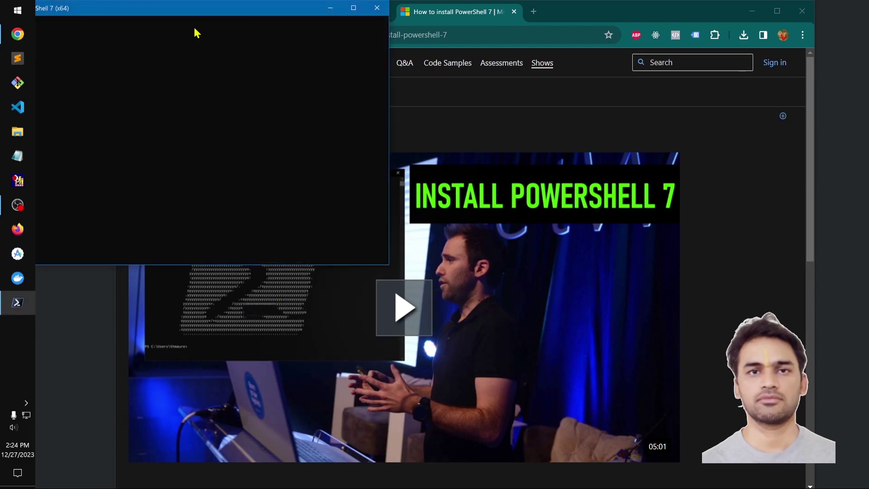
{"action": "left_click_drag", "start_coordinate": [169, 9], "coordinate": [313, 143]}
{"action": "right_click", "coordinate": [315, 145]}
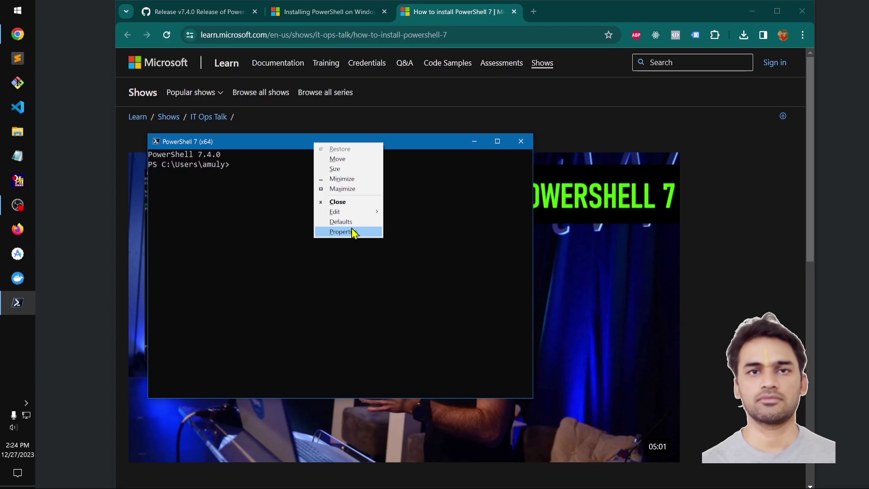
{"action": "left_click", "coordinate": [246, 173]}
{"action": "type", "text": "s"}
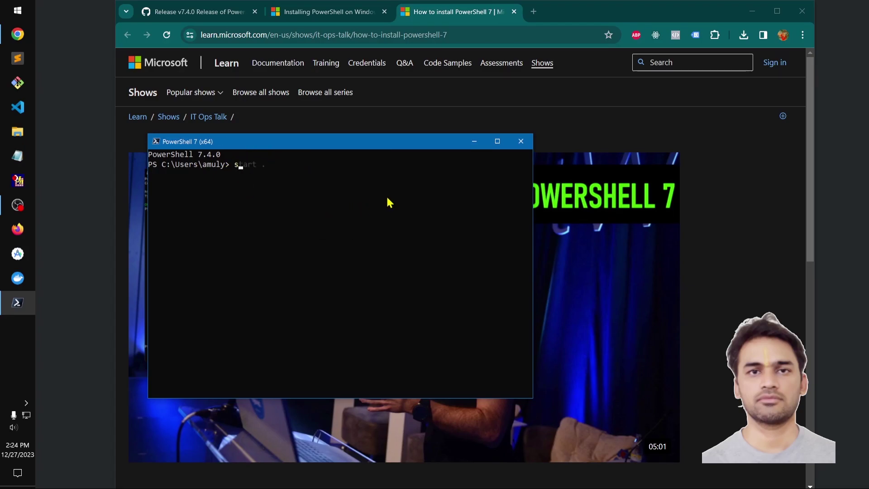
{"action": "type", "text": "ubl ."}
{"action": "key", "text": "Return"}
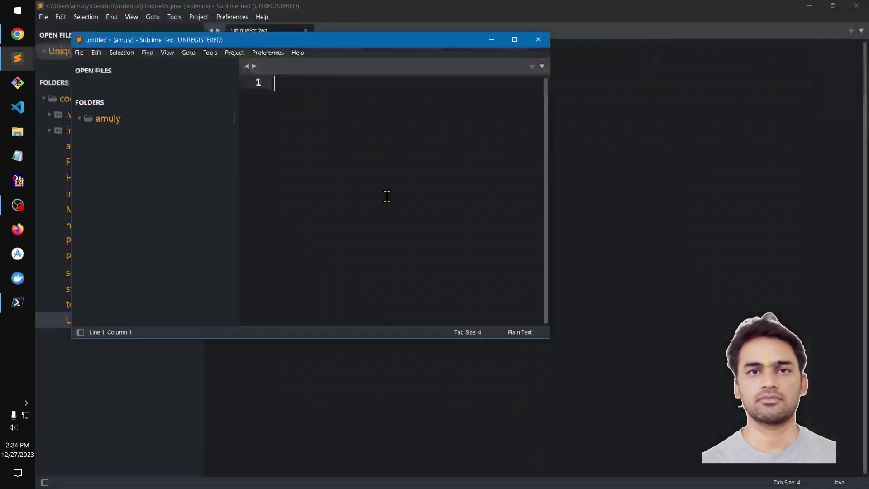
{"action": "left_click", "coordinate": [538, 39]}
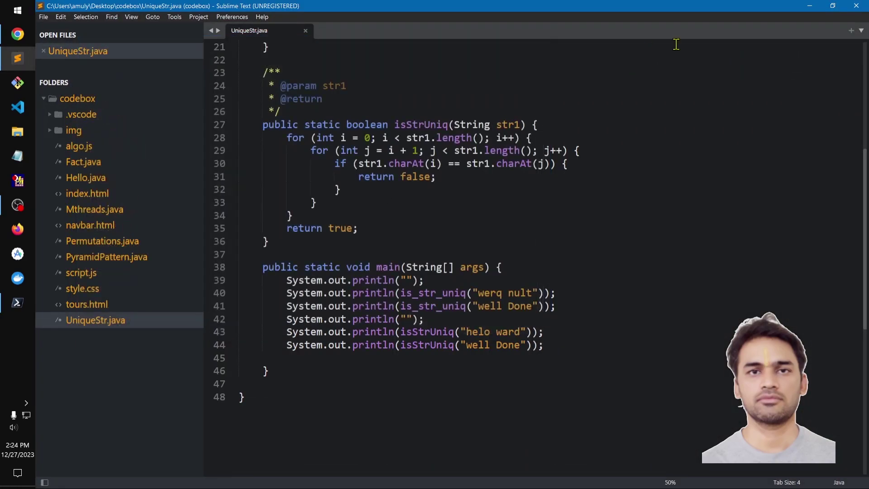
{"action": "left_click", "coordinate": [857, 5]}
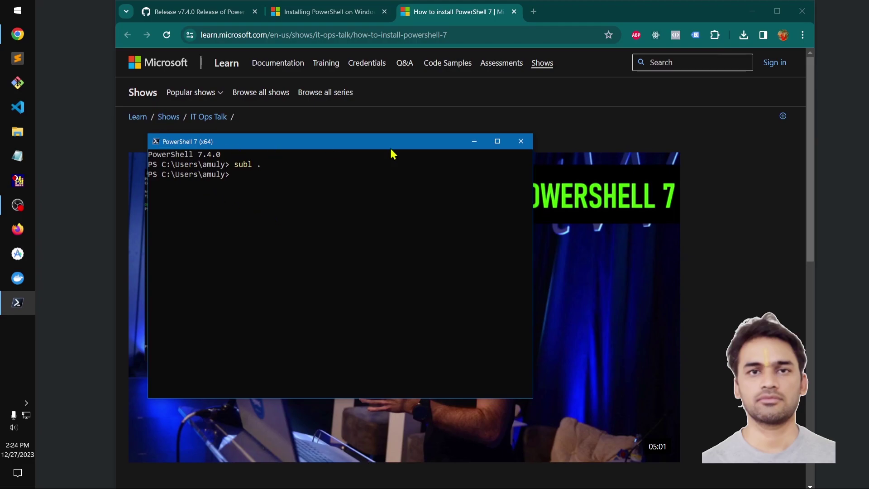
{"action": "left_click", "coordinate": [523, 142]}
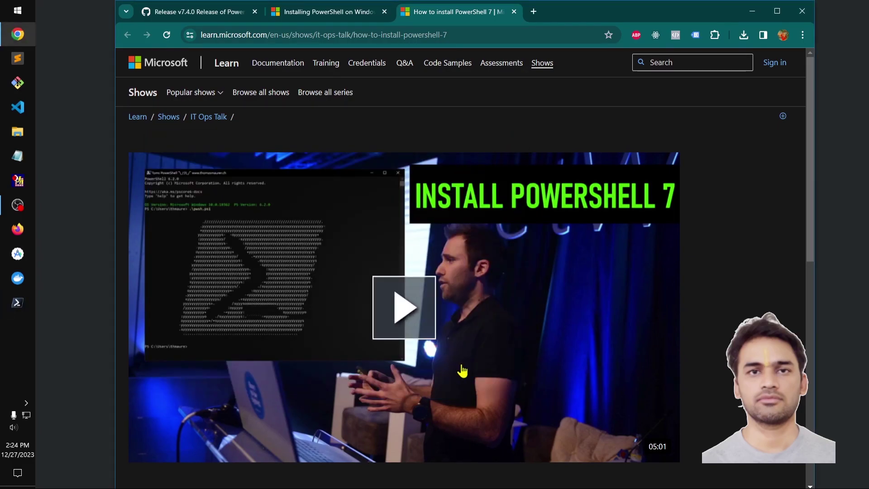